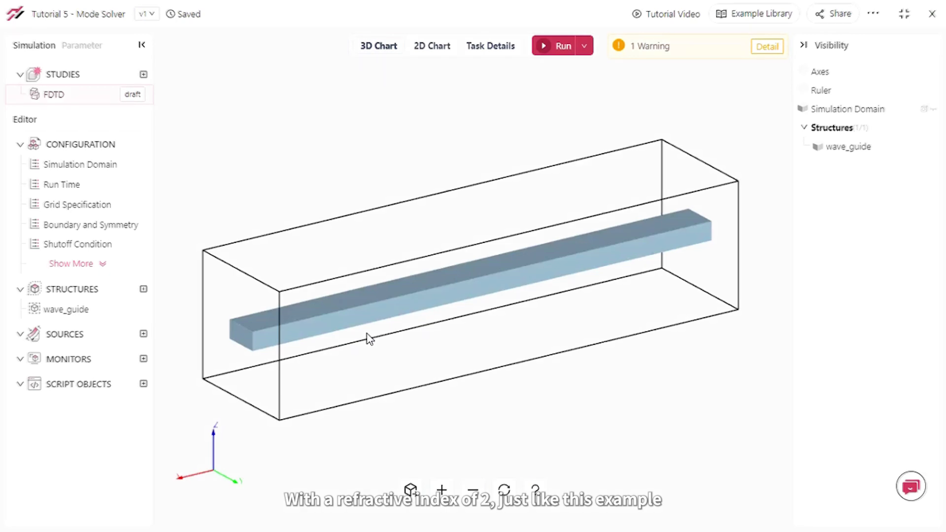
Step: Rotate the 3D view of the waveguide box and bring up the Simulation Domain settings
{"action": "left_click_drag", "start_coordinate": [343, 344], "coordinate": [315, 225]}
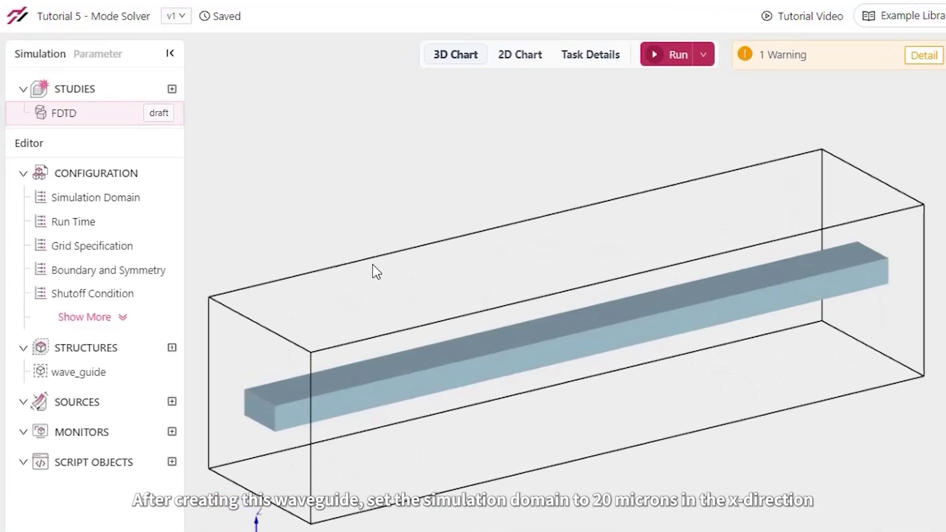
{"action": "left_click", "coordinate": [98, 170]}
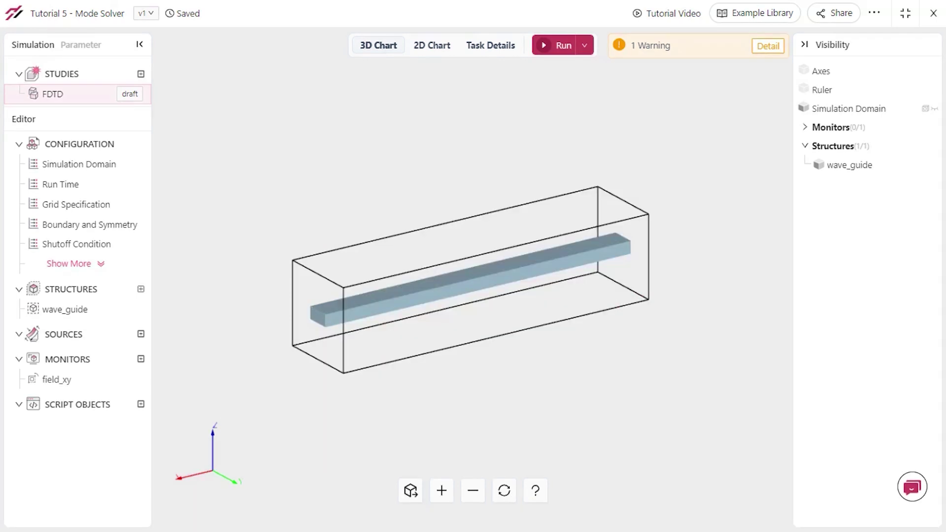
Step: Add a new source named mode_source and make it a ModeSource
{"action": "left_click", "coordinate": [141, 335]}
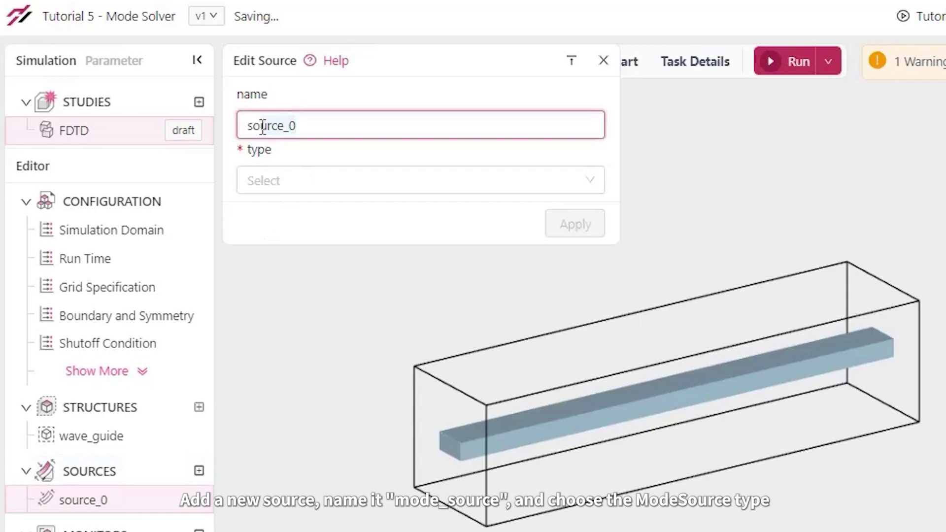
{"action": "left_click_drag", "start_coordinate": [263, 127], "coordinate": [241, 129]}
{"action": "type", "text": "mode_source"}
{"action": "left_click", "coordinate": [378, 178]}
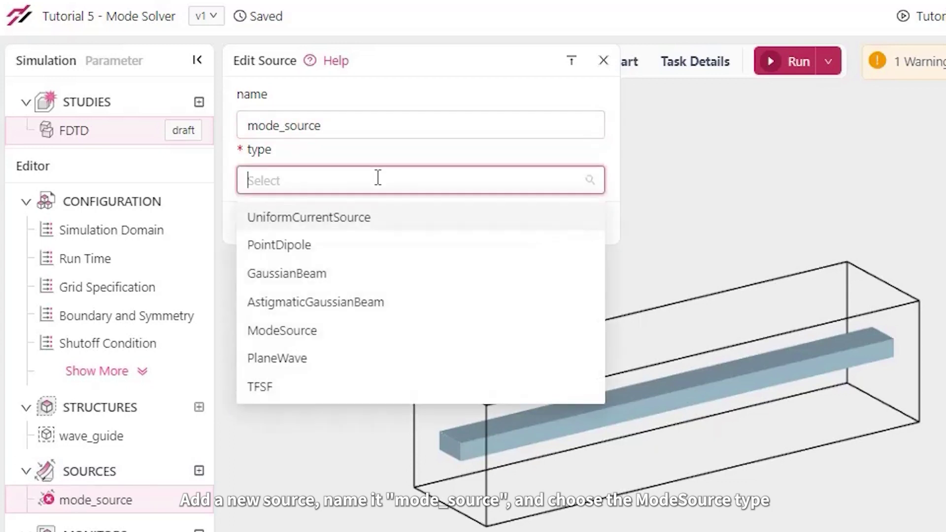
{"action": "left_click", "coordinate": [270, 330]}
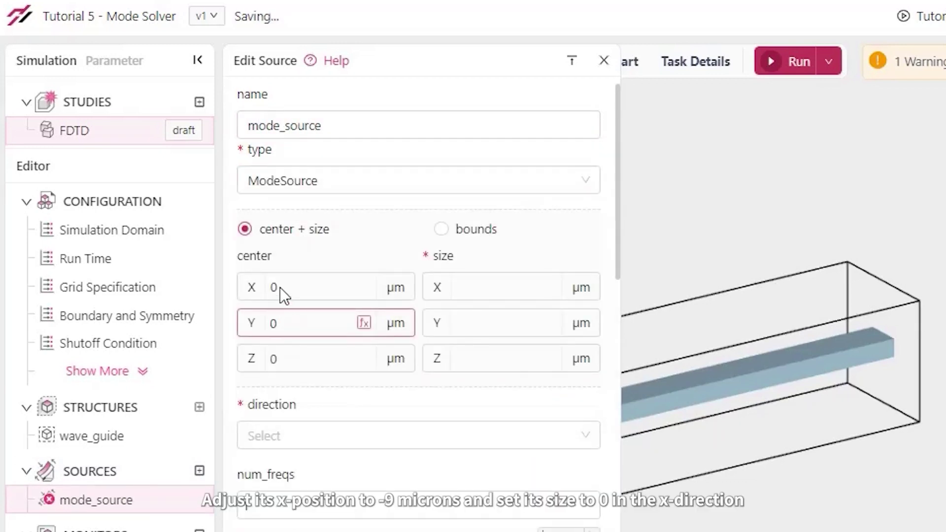
Step: Place the source at x = -9 µm with size 0×5×5 µm, propagating in the + direction
{"action": "left_click", "coordinate": [285, 287]}
{"action": "key", "text": "BackSpace"}
{"action": "type", "text": "-9"}
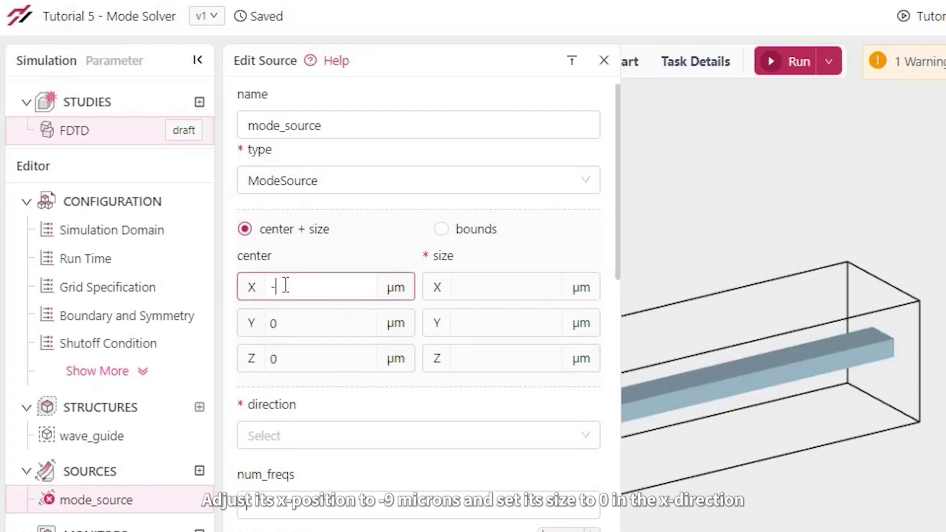
{"action": "left_click", "coordinate": [478, 293]}
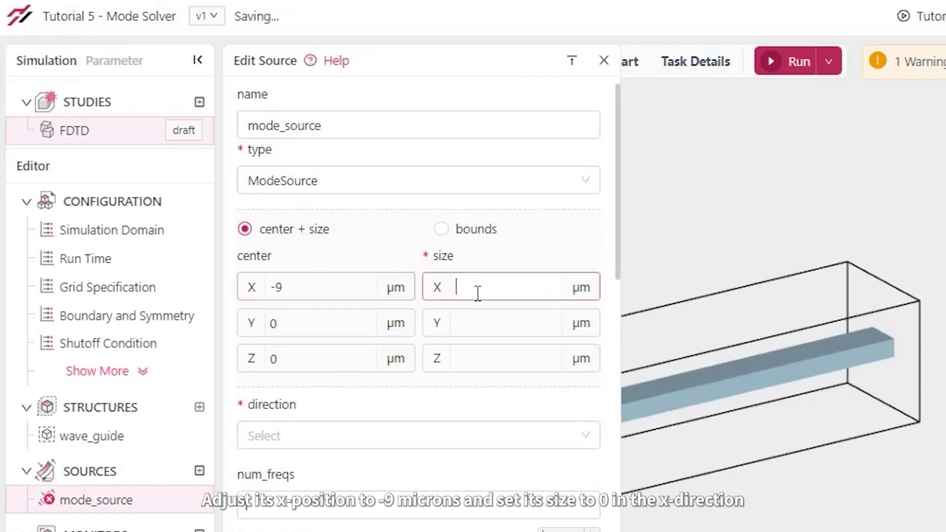
{"action": "type", "text": "0"}
{"action": "key", "text": "Tab"}
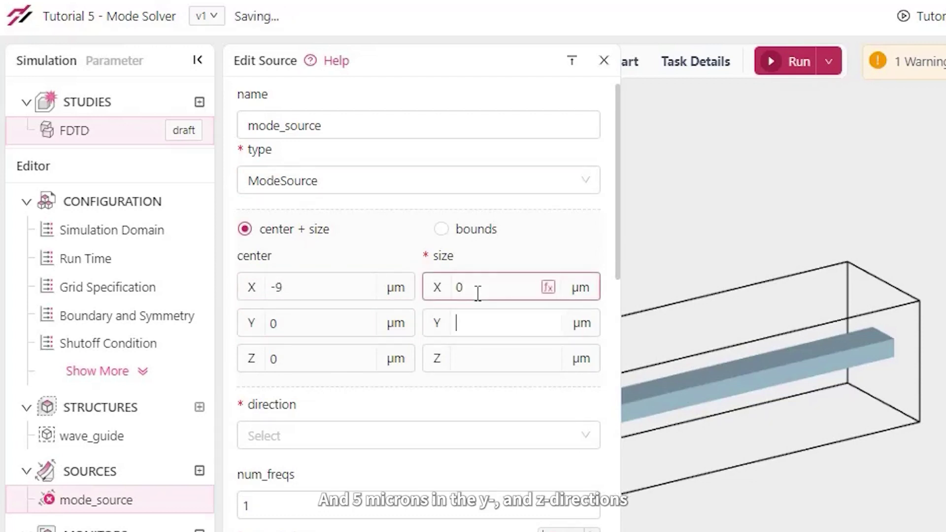
{"action": "type", "text": "5"}
{"action": "key", "text": "Tab"}
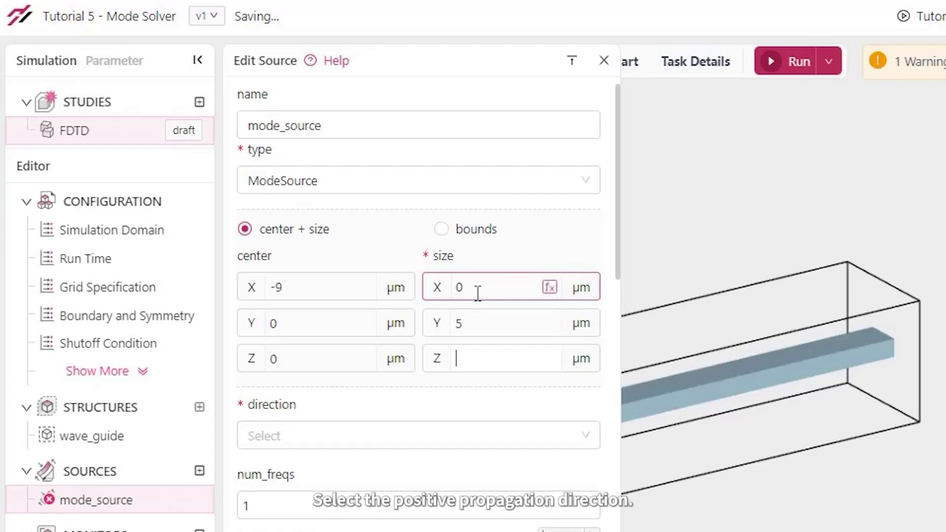
{"action": "type", "text": "5"}
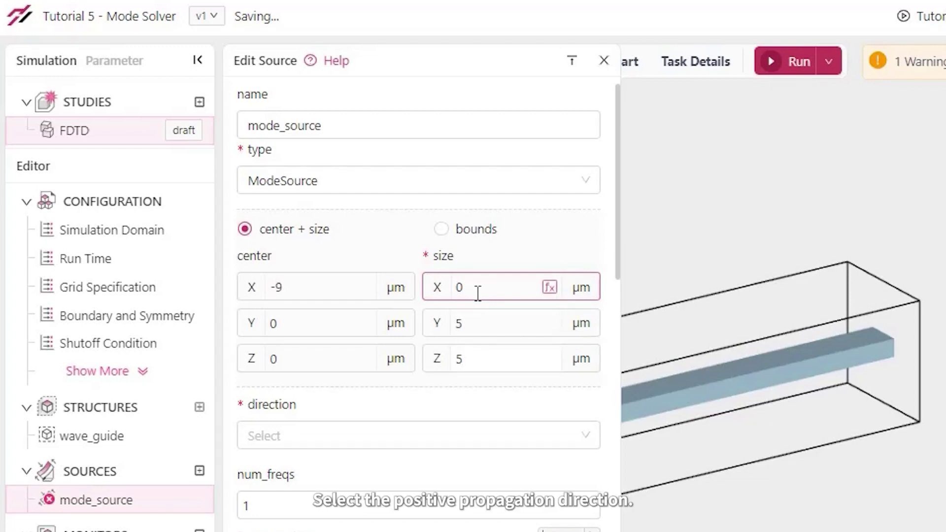
{"action": "left_click", "coordinate": [484, 438]}
{"action": "left_click", "coordinate": [398, 474]}
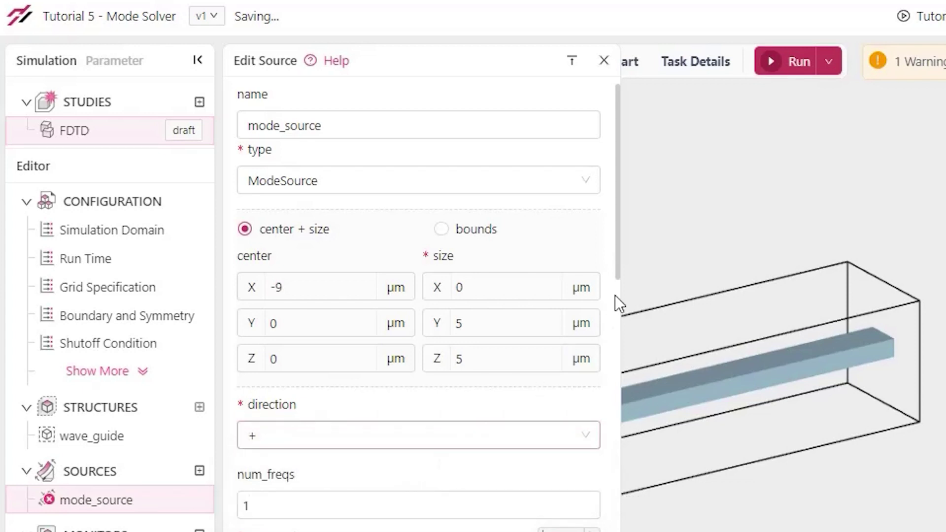
Step: Give the source 7 frequencies over wavelengths 1.5–1.6 µm and apply the settings
{"action": "left_click_drag", "start_coordinate": [620, 277], "coordinate": [621, 392]}
{"action": "scroll", "coordinate": [475, 324], "scroll_direction": "down", "scroll_amount": 1}
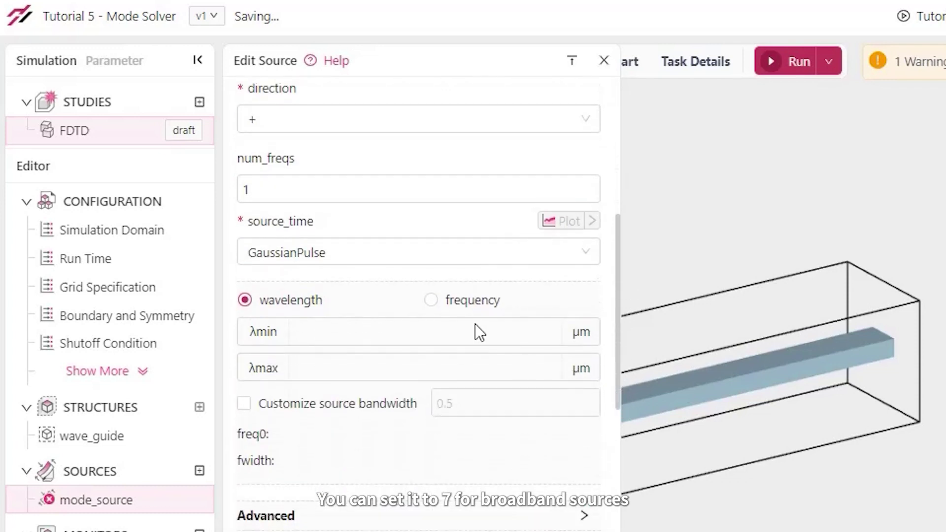
{"action": "left_click", "coordinate": [264, 192]}
{"action": "key", "text": "BackSpace"}
{"action": "type", "text": "7"}
{"action": "scroll", "coordinate": [310, 279], "scroll_direction": "down", "scroll_amount": 3}
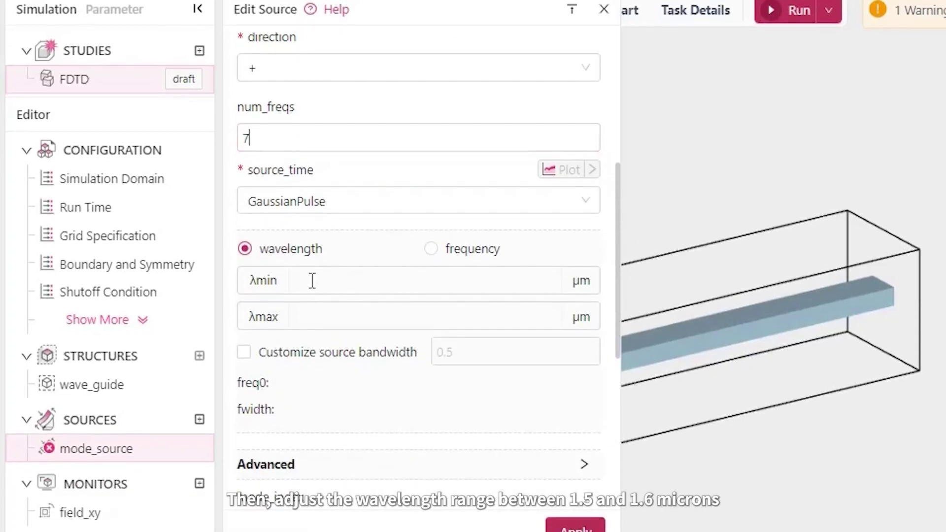
{"action": "left_click", "coordinate": [316, 175]}
{"action": "type", "text": "1.5"}
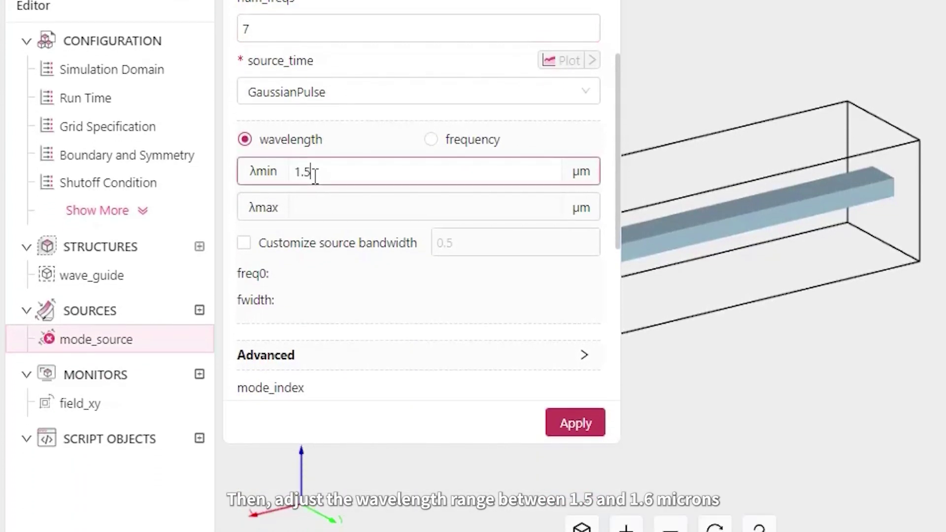
{"action": "key", "text": "Tab"}
{"action": "type", "text": "1.6"}
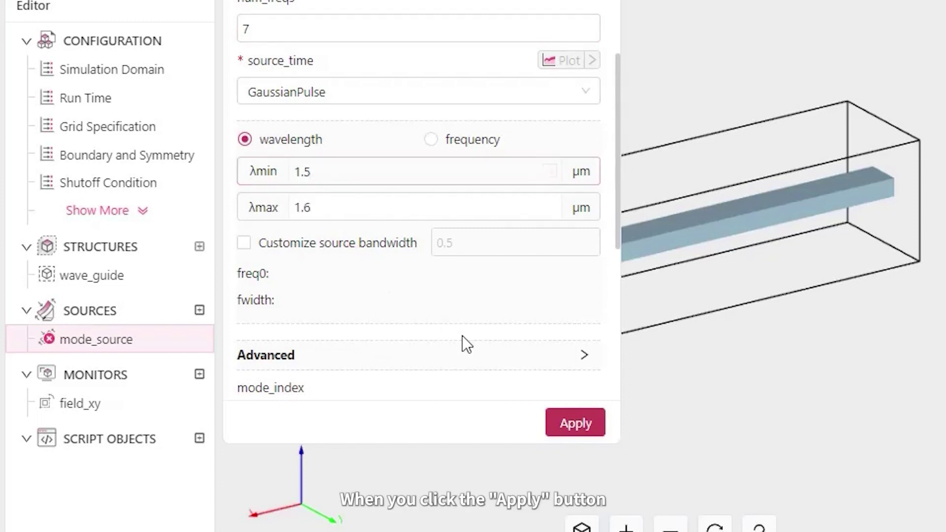
{"action": "left_click", "coordinate": [581, 423]}
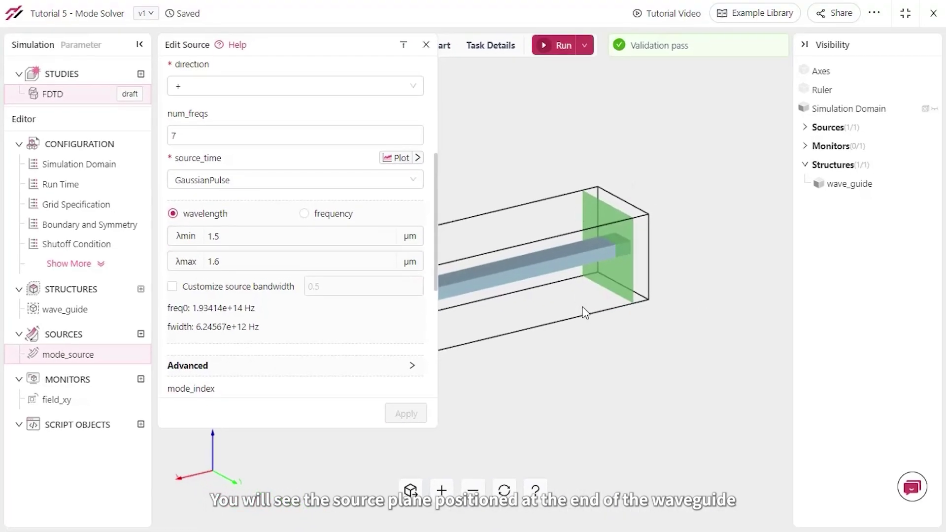
Step: Change the mode_source's mode_index from 0 to 3 in the Advanced settings
{"action": "left_click_drag", "start_coordinate": [435, 265], "coordinate": [442, 383]}
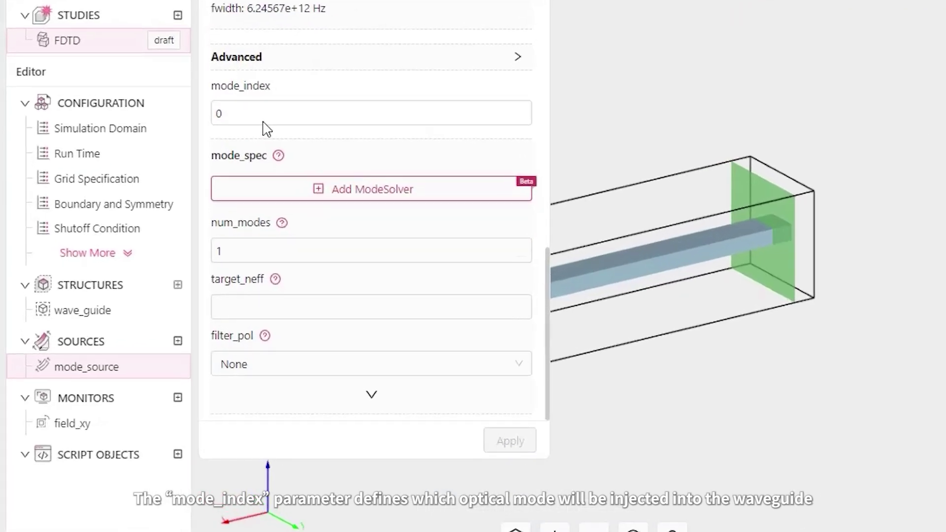
{"action": "left_click", "coordinate": [252, 114]}
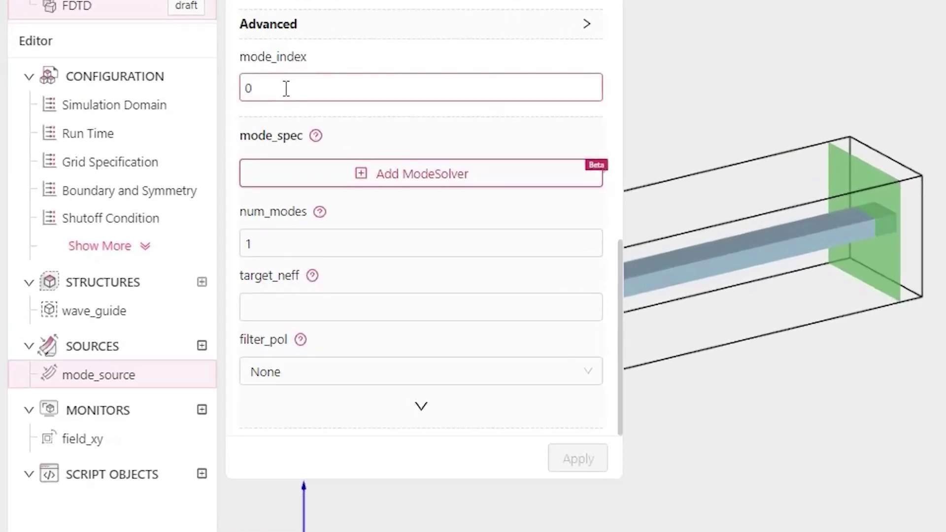
{"action": "key", "text": "BackSpace"}
{"action": "type", "text": "3"}
{"action": "left_click", "coordinate": [330, 115]}
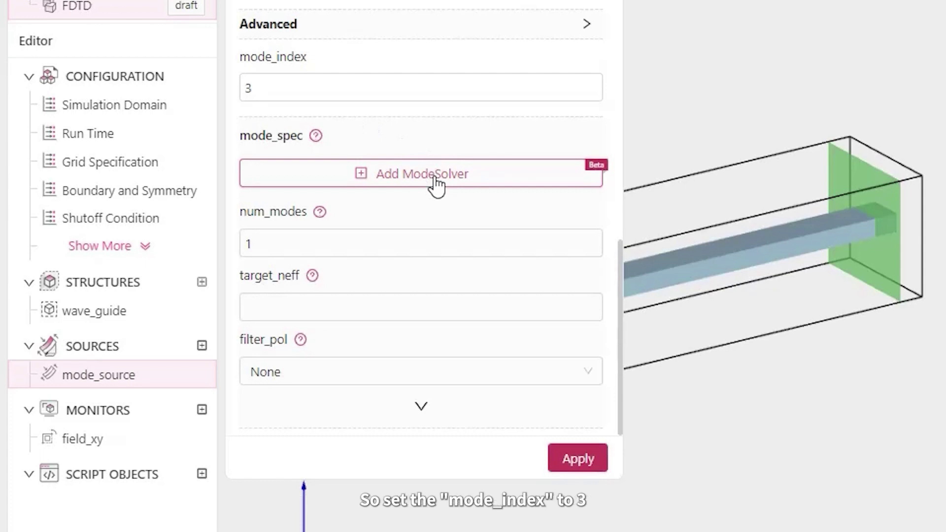
Step: Apply mode index 3 and create a mode solver linked to mode_source
{"action": "left_click", "coordinate": [574, 466]}
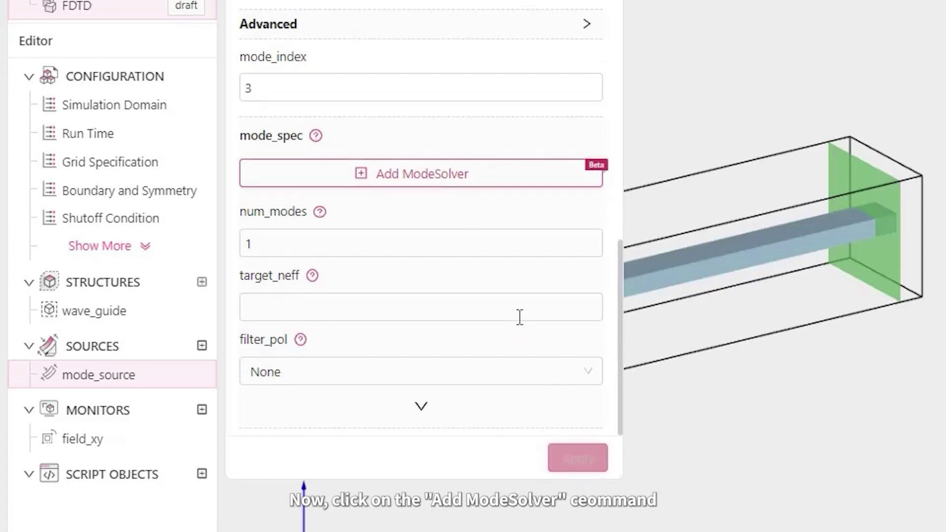
{"action": "left_click", "coordinate": [457, 186]}
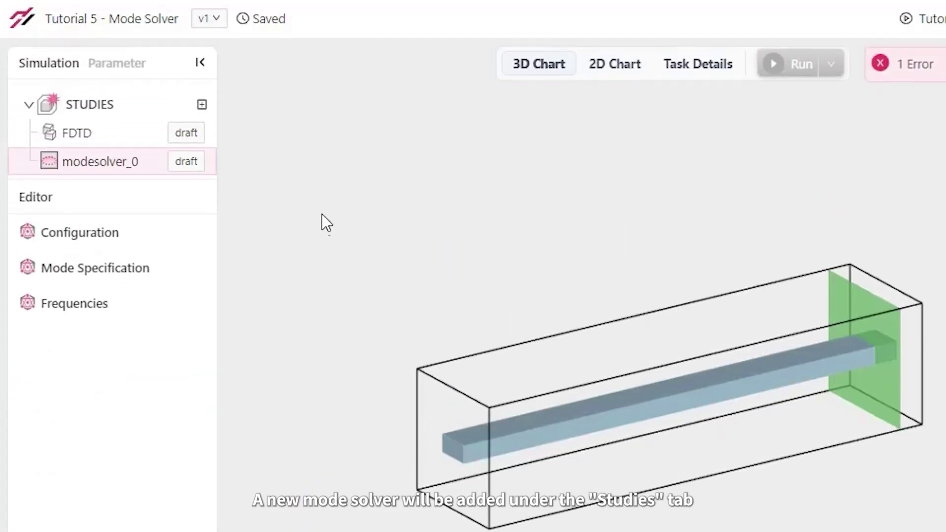
{"action": "left_click", "coordinate": [96, 245]}
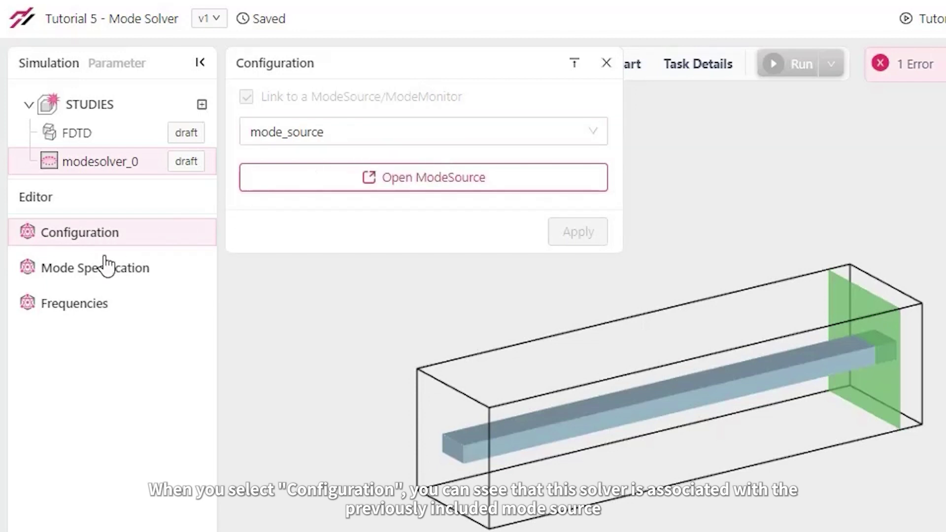
Step: Set num_modes to 4 in the mode solver's Mode Specification
{"action": "left_click", "coordinate": [93, 273]}
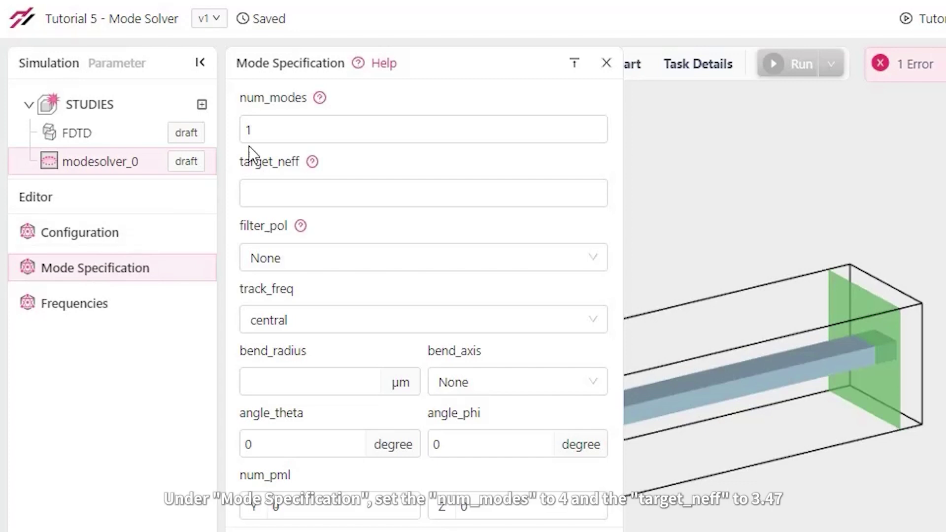
{"action": "double_click", "coordinate": [244, 131]}
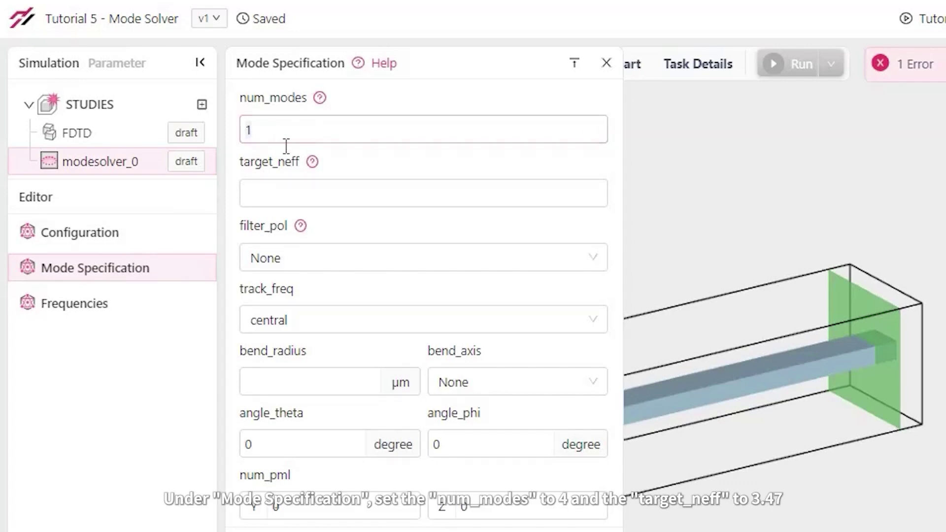
{"action": "type", "text": "4"}
{"action": "left_click", "coordinate": [286, 189]}
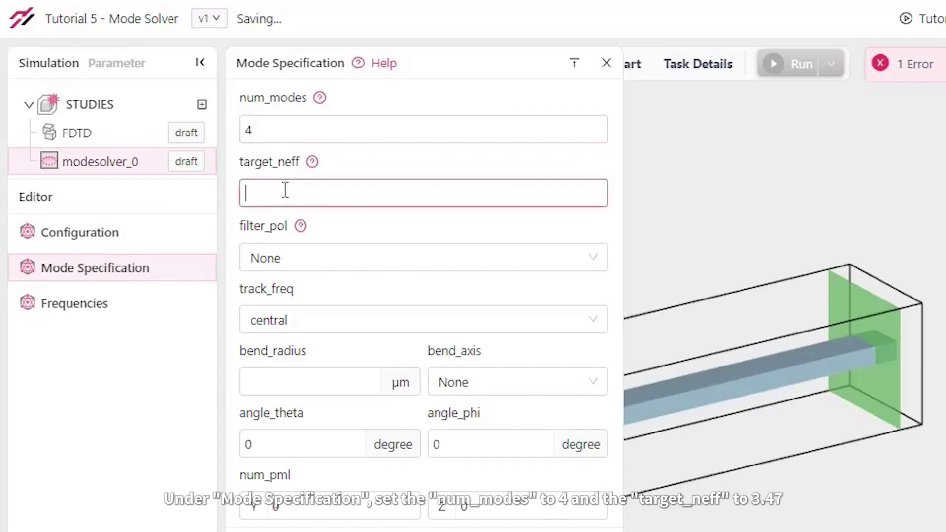
Step: Enter a target effective index of 3.47 and leave the polarization filter at None
{"action": "type", "text": "3.47"}
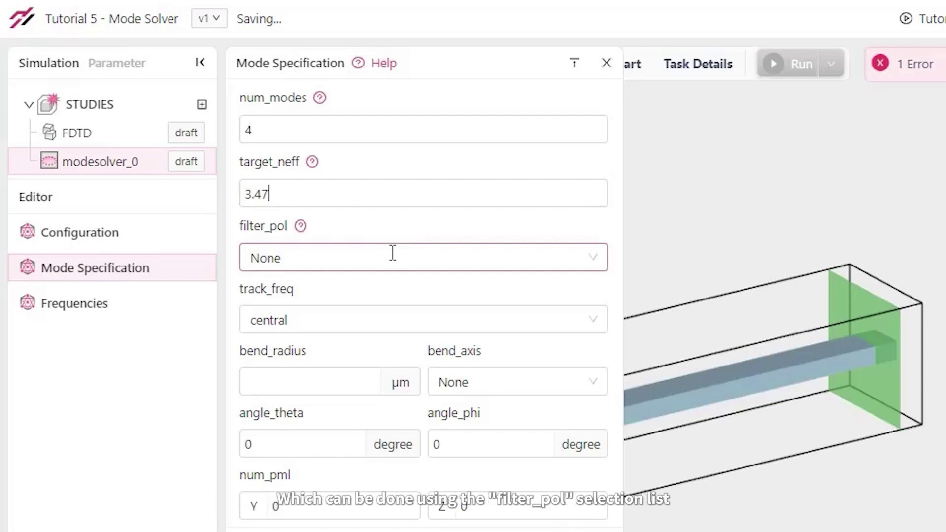
{"action": "left_click", "coordinate": [393, 253]}
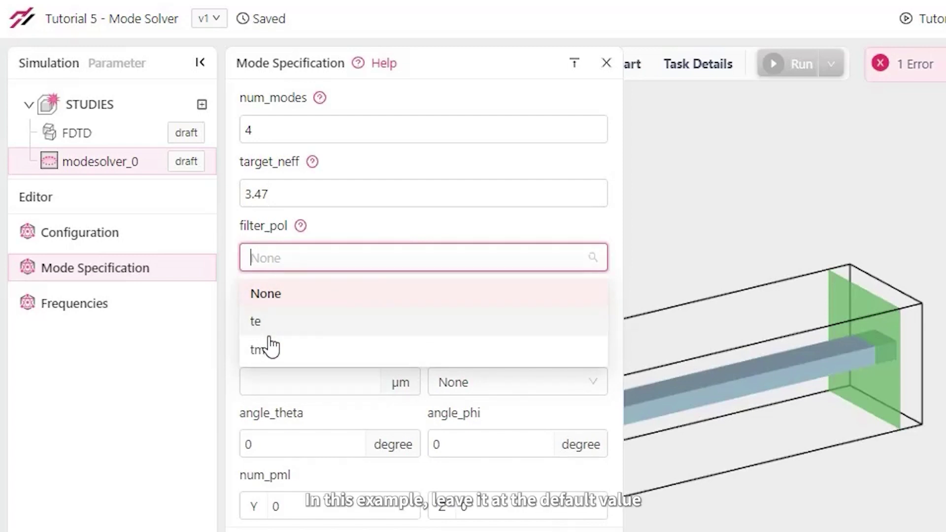
{"action": "left_click", "coordinate": [291, 299]}
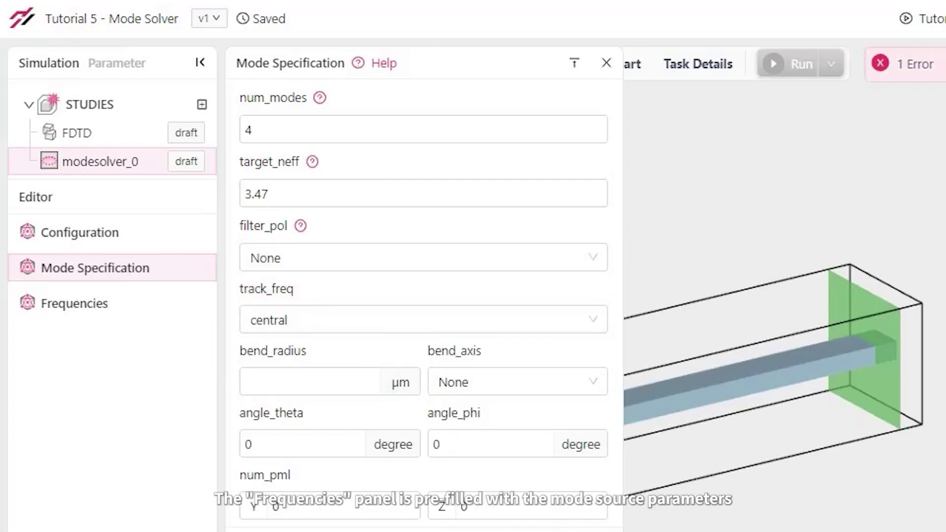
Step: Make the mode solver reuse the linked mode_source's 1.5–1.6 µm wavelengths
{"action": "left_click", "coordinate": [103, 305]}
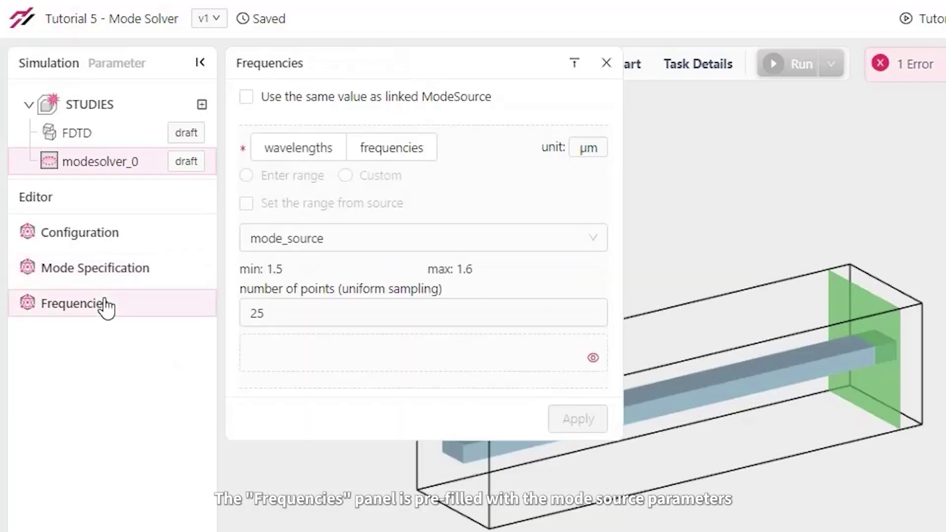
{"action": "left_click", "coordinate": [580, 429]}
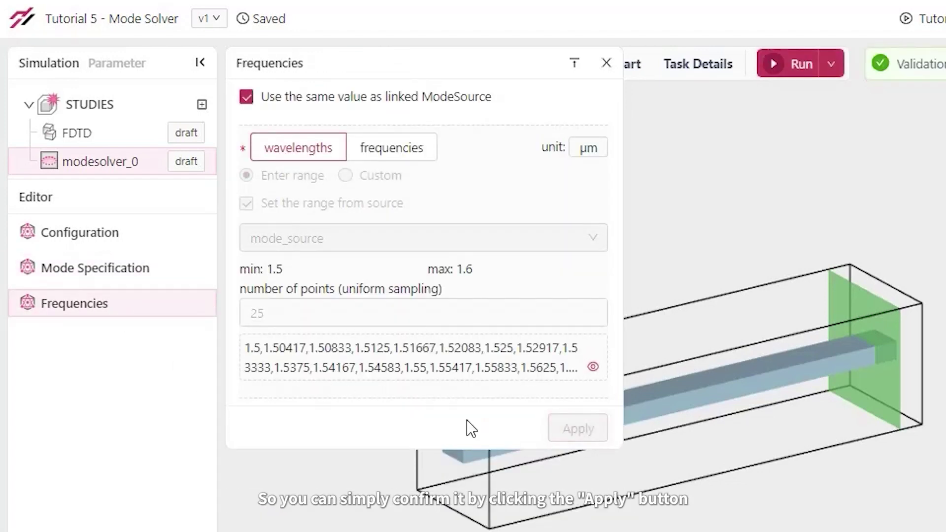
{"action": "left_click", "coordinate": [607, 63]}
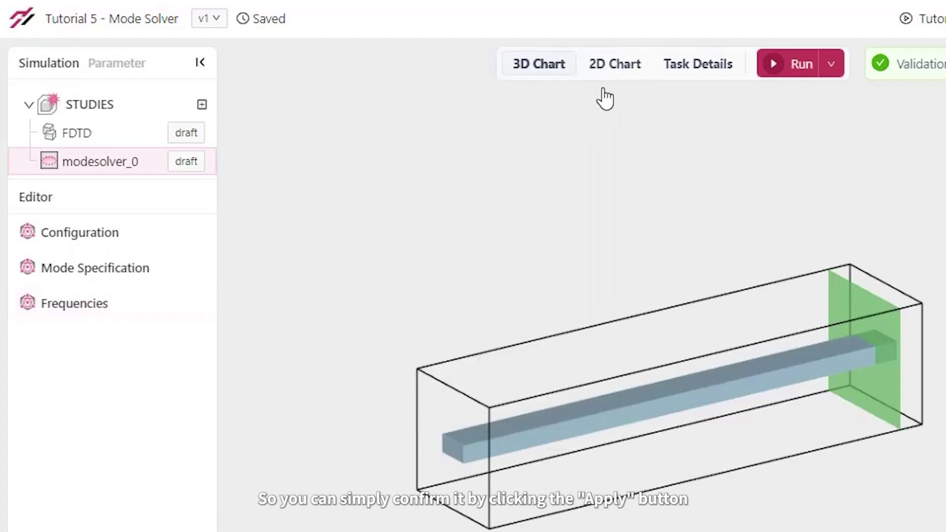
Step: Rename the modesolver_0 study to mode_analysis
{"action": "right_click", "coordinate": [91, 166]}
{"action": "left_click", "coordinate": [115, 185]}
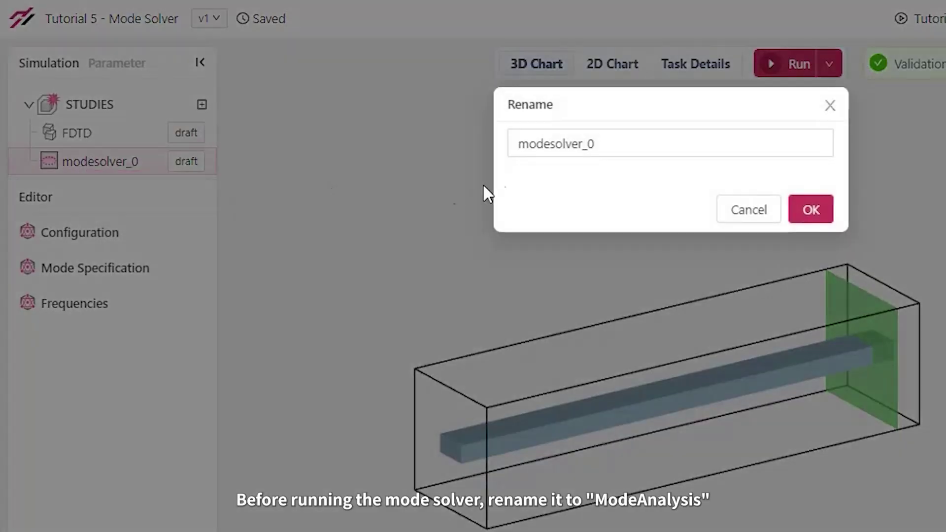
{"action": "left_click_drag", "start_coordinate": [609, 144], "coordinate": [513, 148]}
{"action": "type", "text": "mo"}
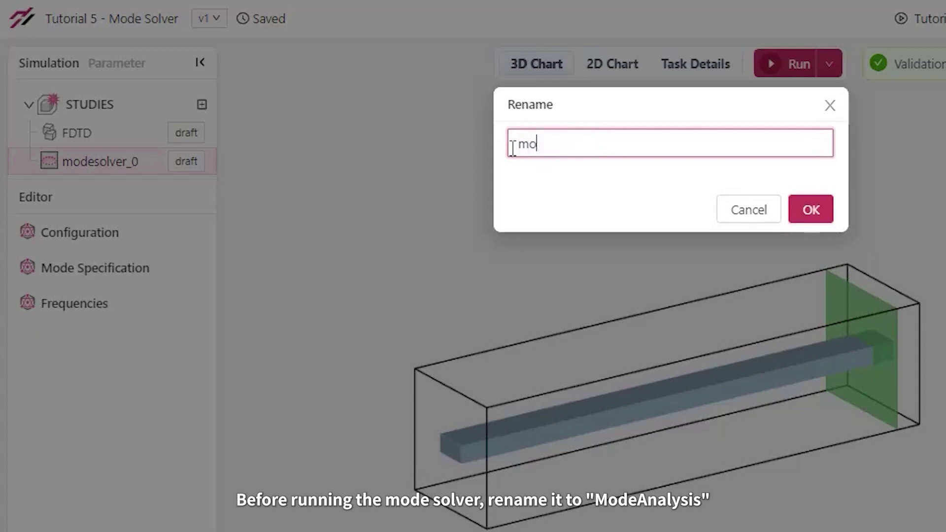
{"action": "type", "text": "de_analysis"}
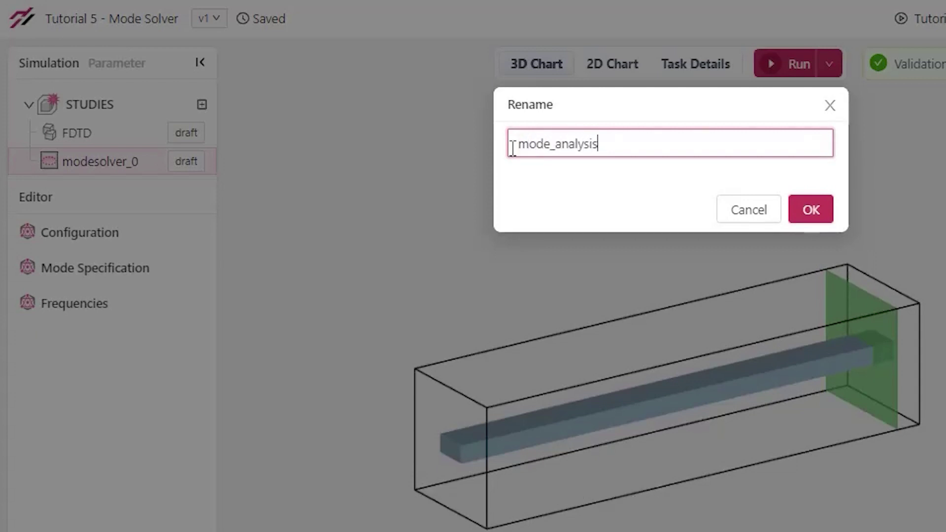
{"action": "key", "text": "Return"}
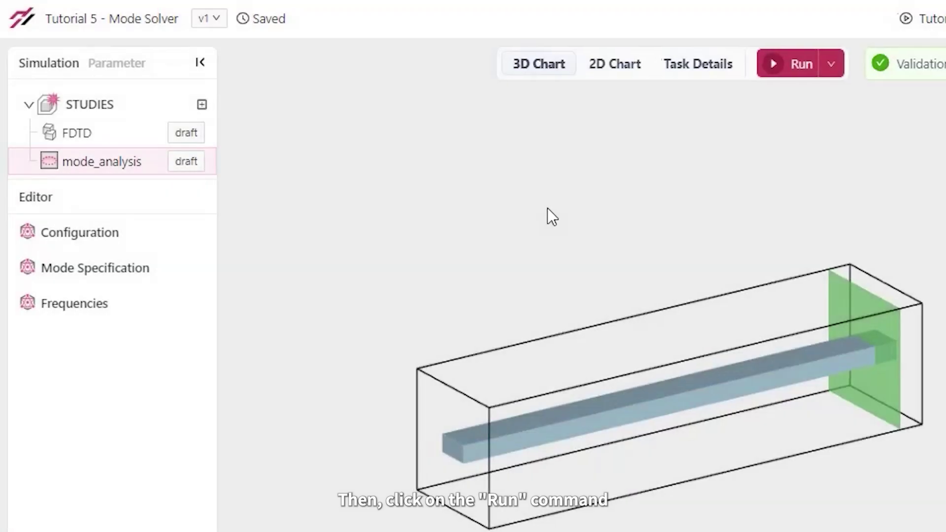
Step: Run the mode_analysis solver and open its post-run results
{"action": "left_click", "coordinate": [775, 66]}
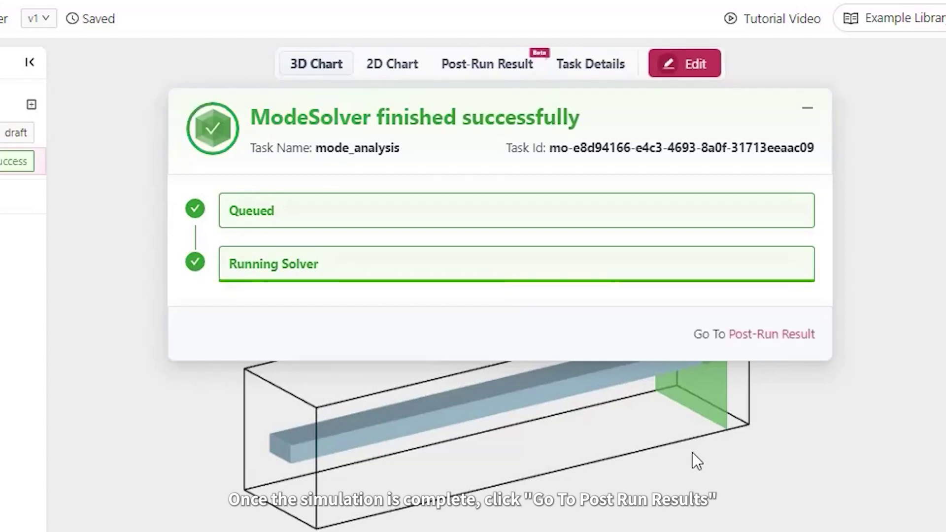
{"action": "left_click", "coordinate": [754, 335]}
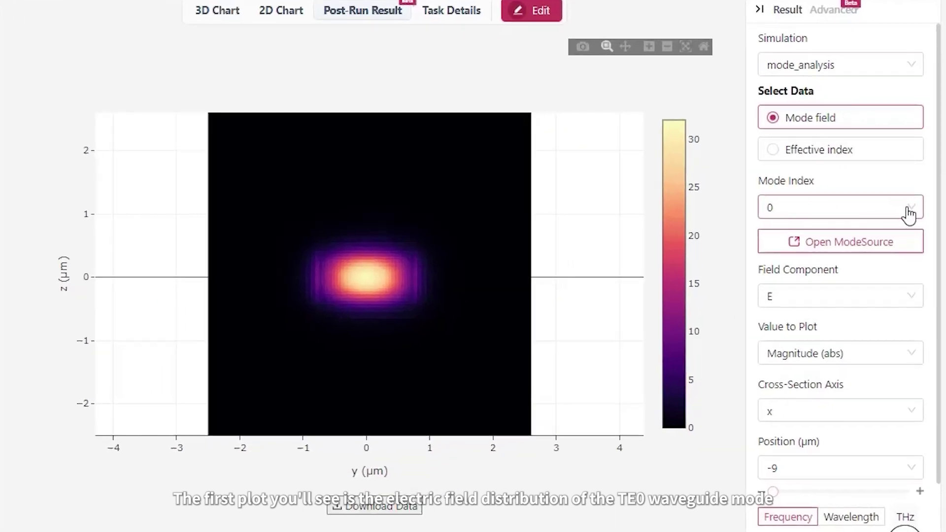
{"action": "left_click", "coordinate": [910, 208]}
Step: Show modes 1, 2 and 3, plot mode 3's Ez, then plot effective index versus wavelength
{"action": "left_click", "coordinate": [823, 257]}
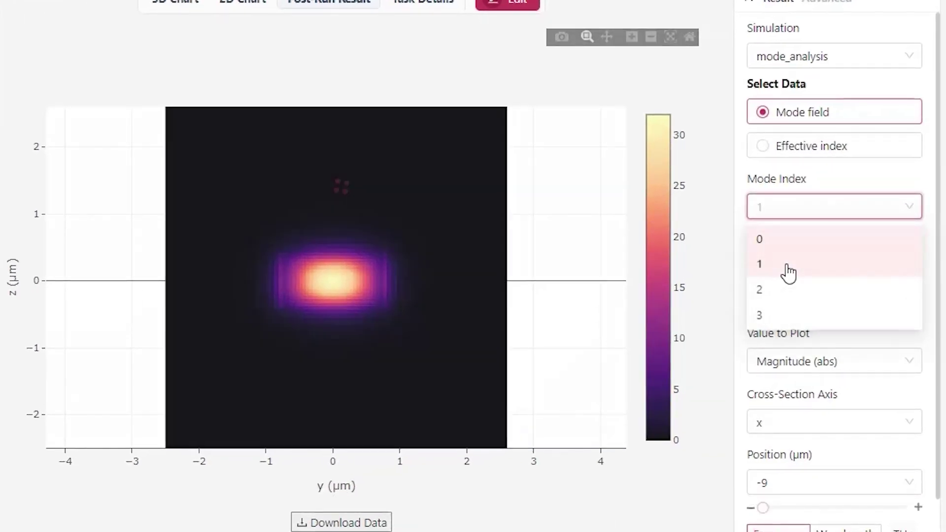
{"action": "left_click", "coordinate": [895, 211]}
{"action": "left_click", "coordinate": [767, 291]}
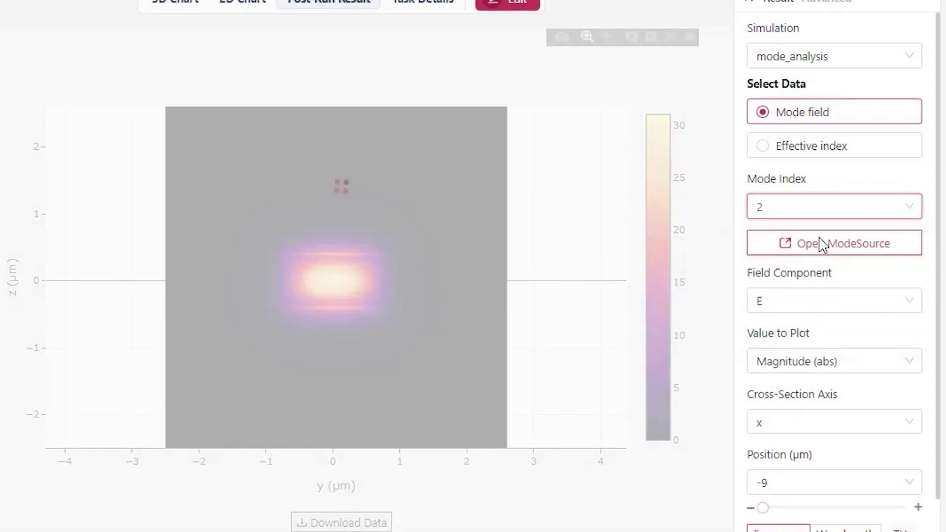
{"action": "left_click", "coordinate": [903, 208]}
{"action": "left_click", "coordinate": [774, 318]}
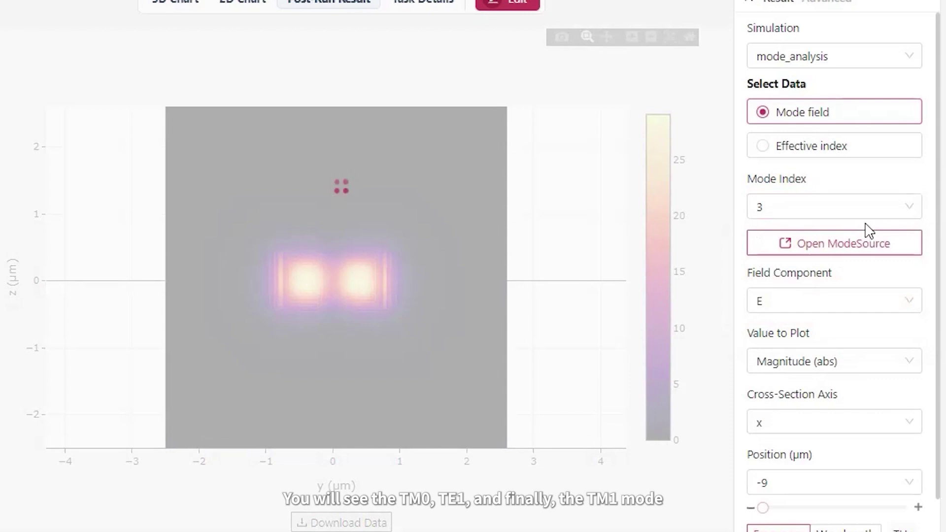
{"action": "left_click", "coordinate": [915, 298]}
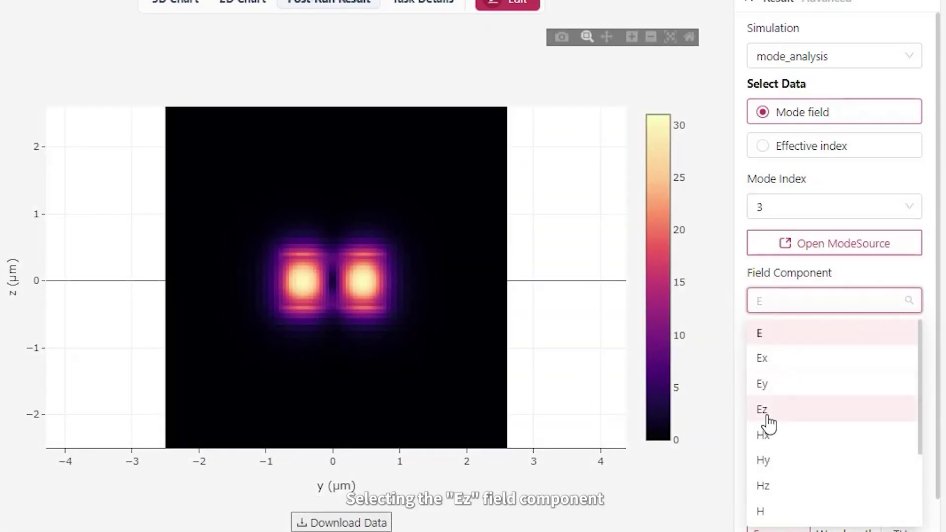
{"action": "left_click", "coordinate": [763, 411]}
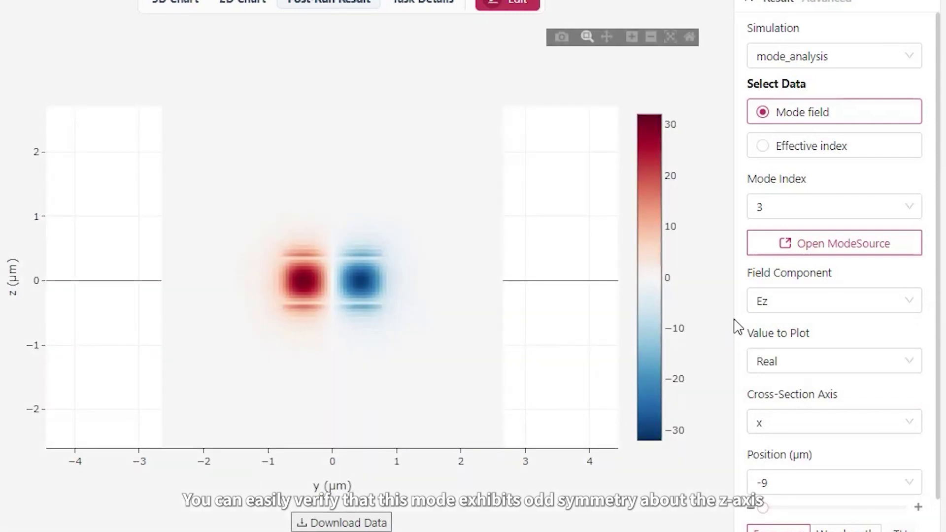
{"action": "left_click", "coordinate": [765, 147]}
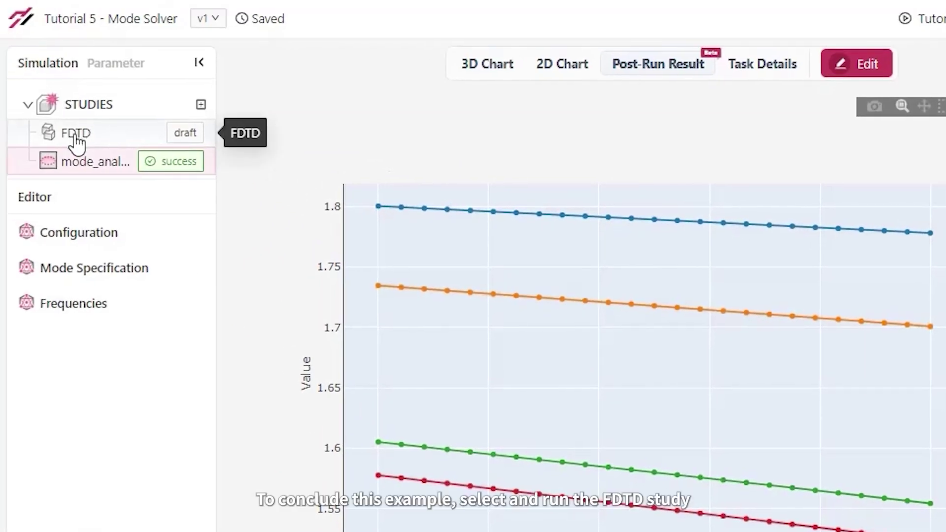
Step: Switch to the FDTD study, run it, and open its post-run results
{"action": "left_click", "coordinate": [77, 140]}
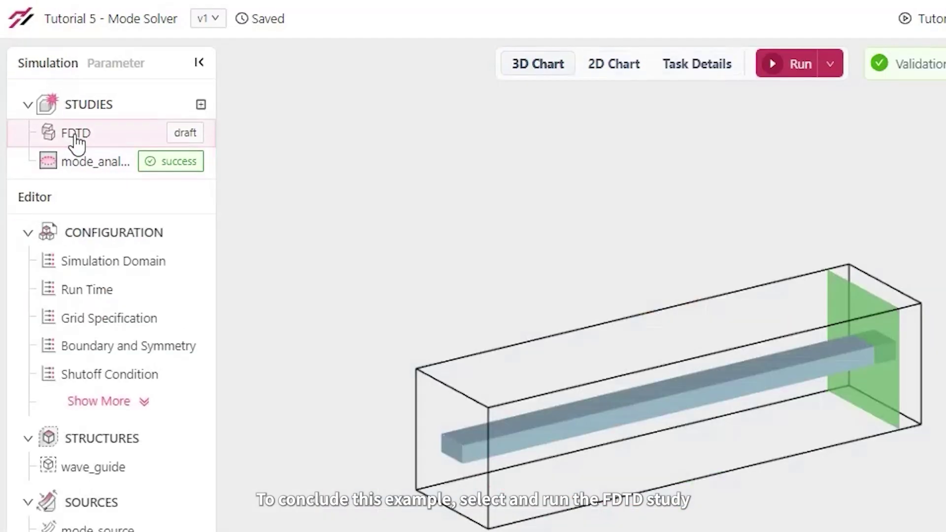
{"action": "left_click", "coordinate": [776, 74]}
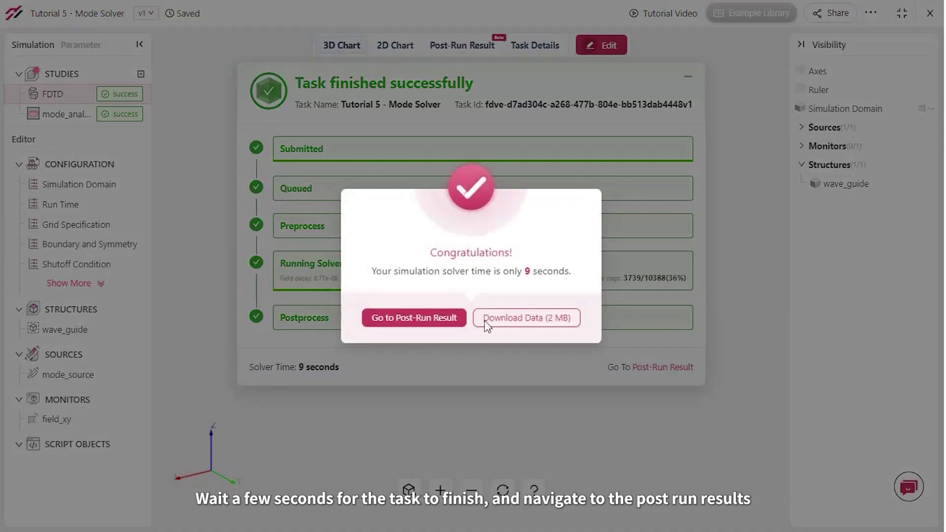
{"action": "left_click", "coordinate": [402, 260]}
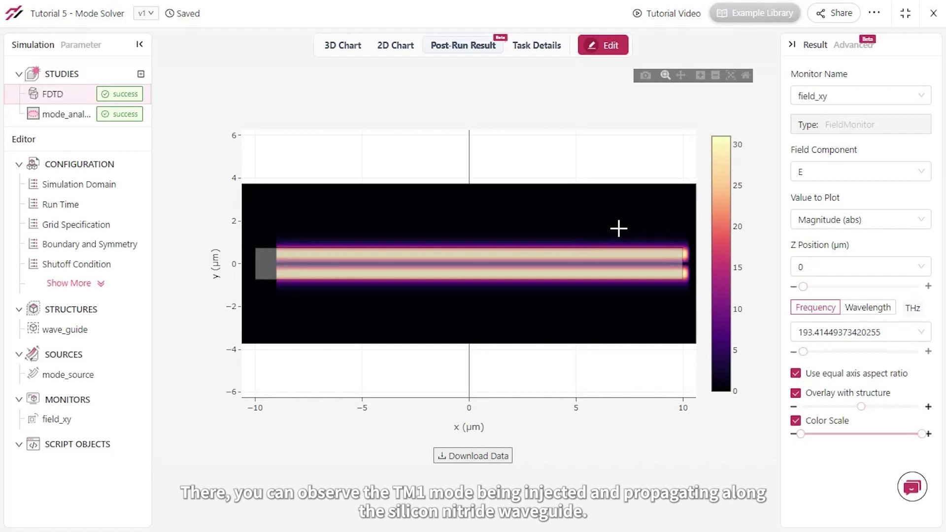
Step: Set the field_xy result's Field Component to Ez
{"action": "left_click", "coordinate": [923, 179]}
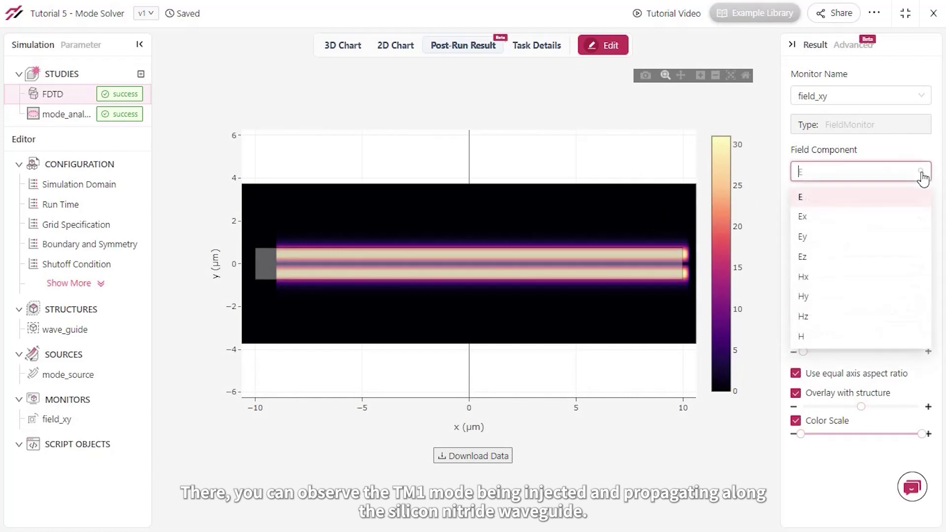
{"action": "left_click", "coordinate": [809, 260]}
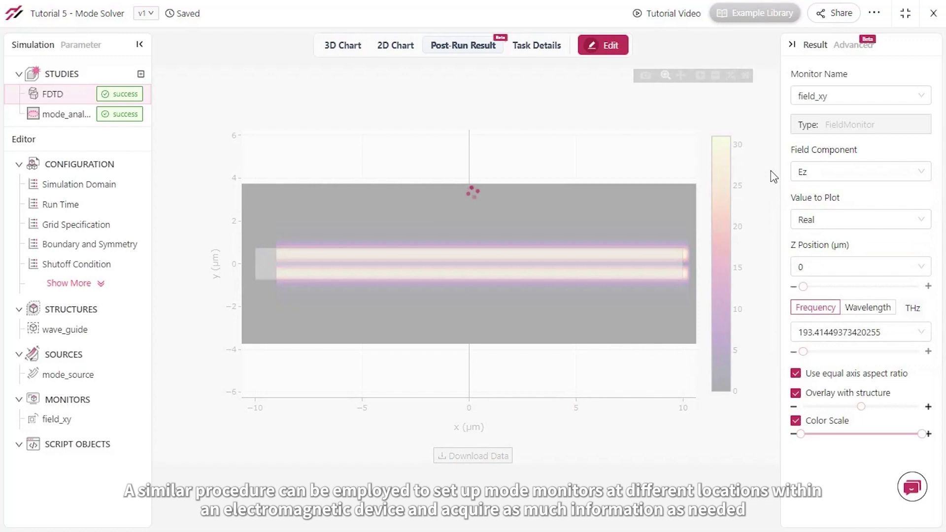